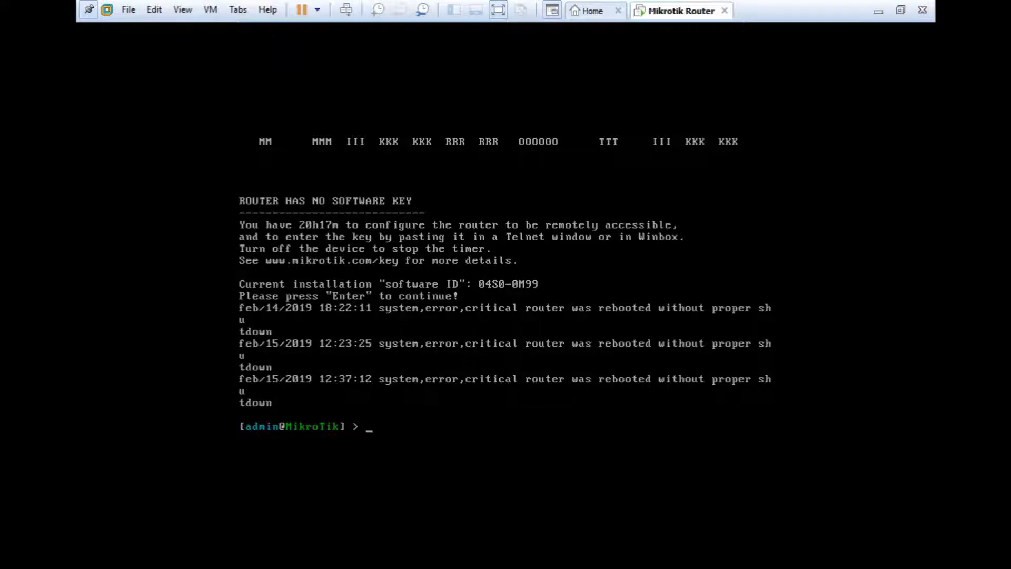
- Switch from the virtual machine to the Vivaldi browser and highlight WinBOX on the Mikrotik Winbox download page
click(878, 11)
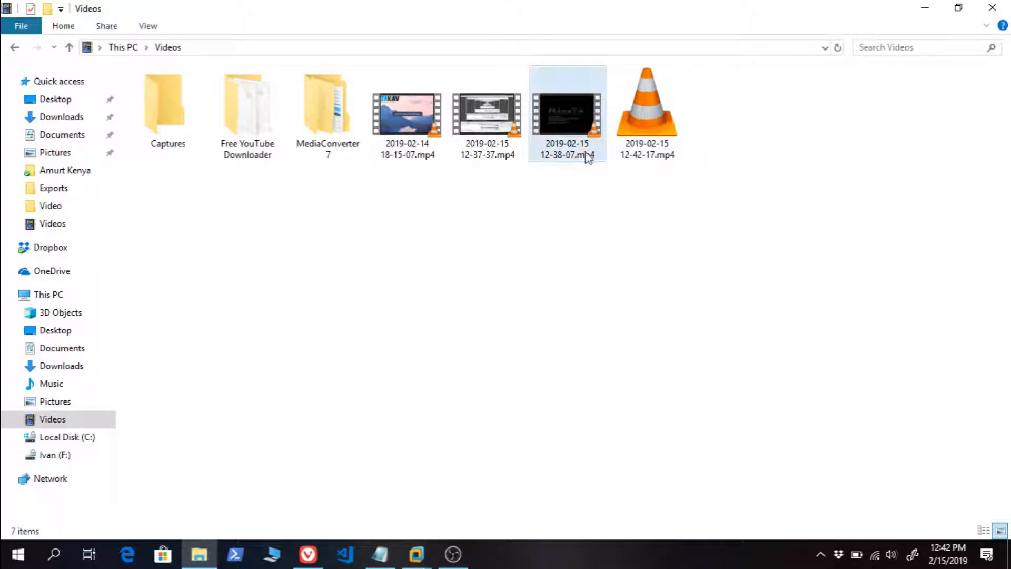
click(309, 552)
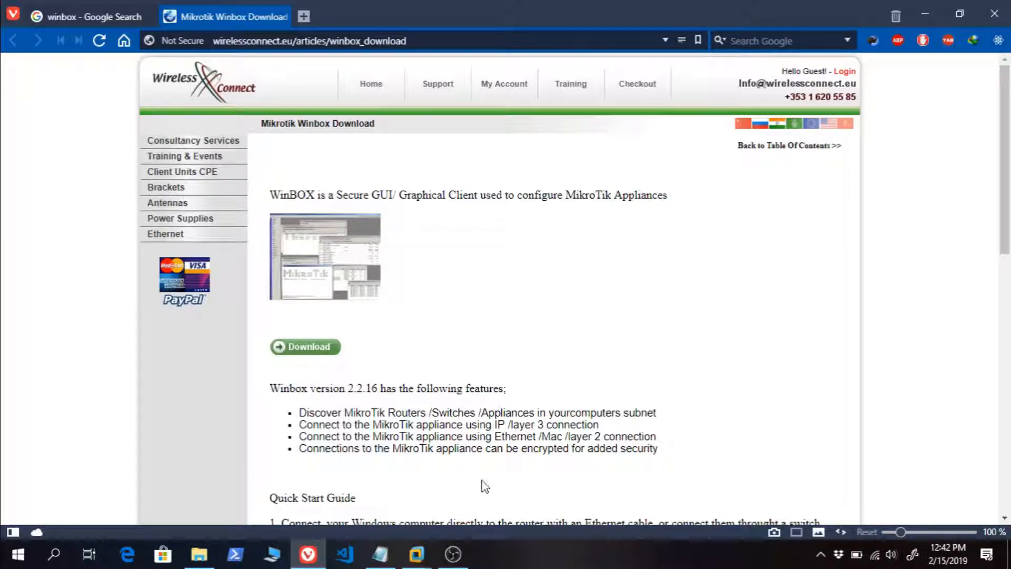
double_click(299, 196)
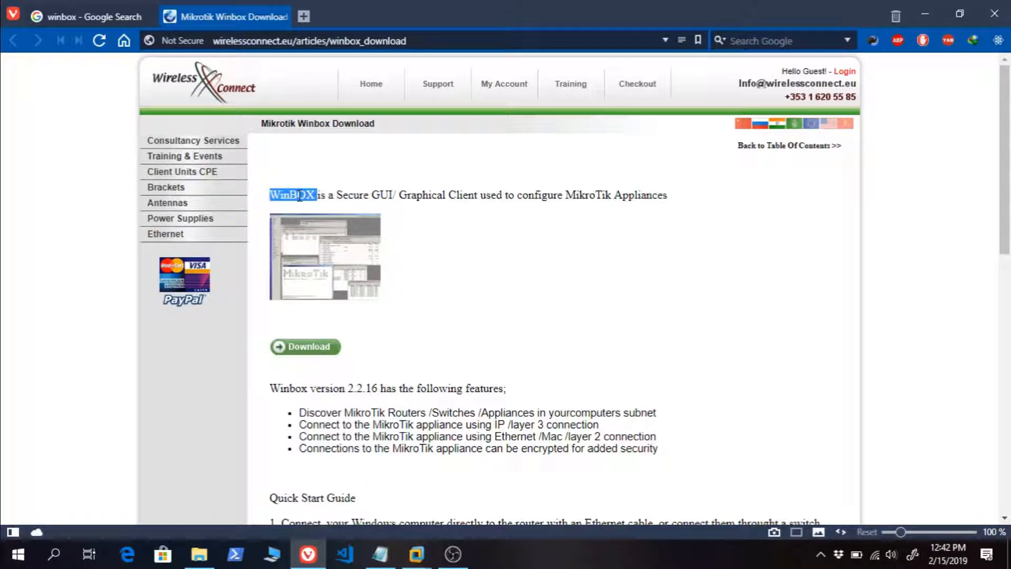
- Switch to VMware Workstation to view the Mikrotik Router console, and return to the browser
click(417, 554)
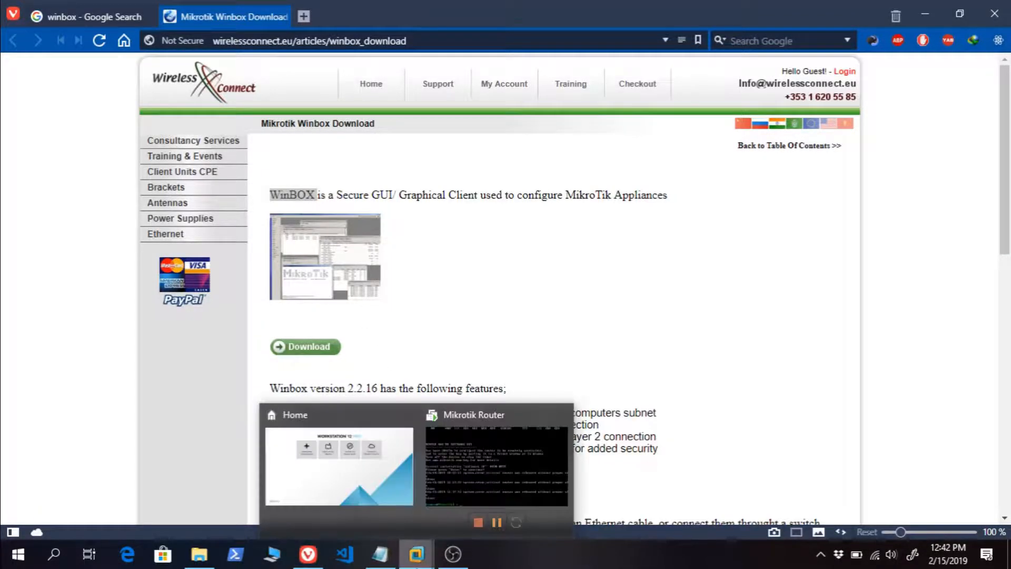
click(511, 480)
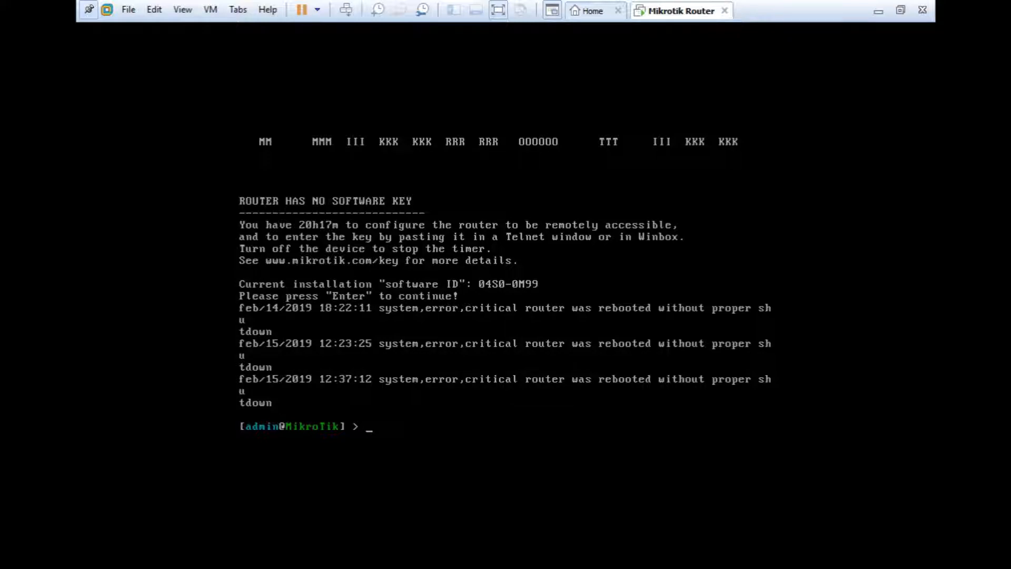
key(ctrl+alt)
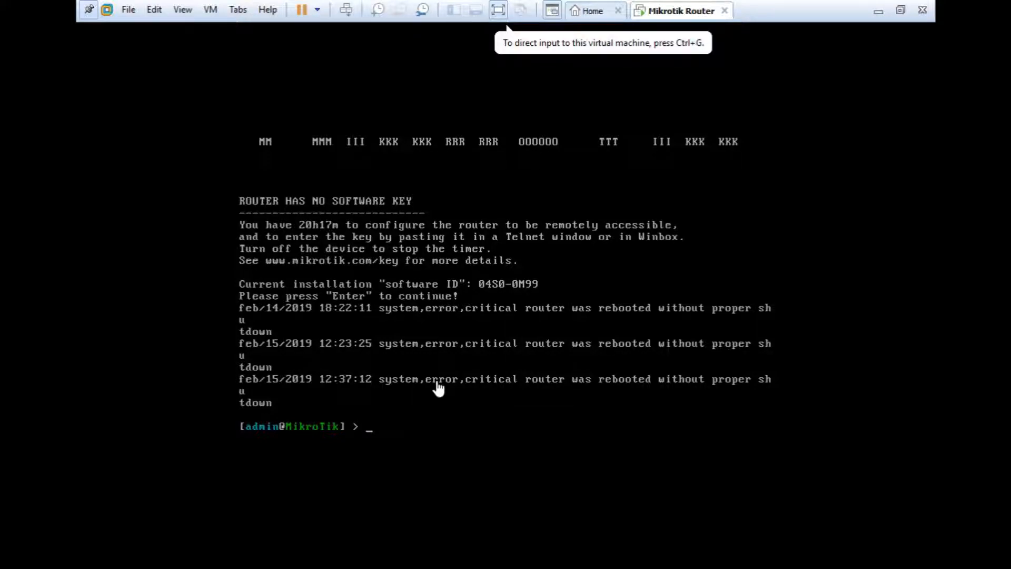
click(877, 12)
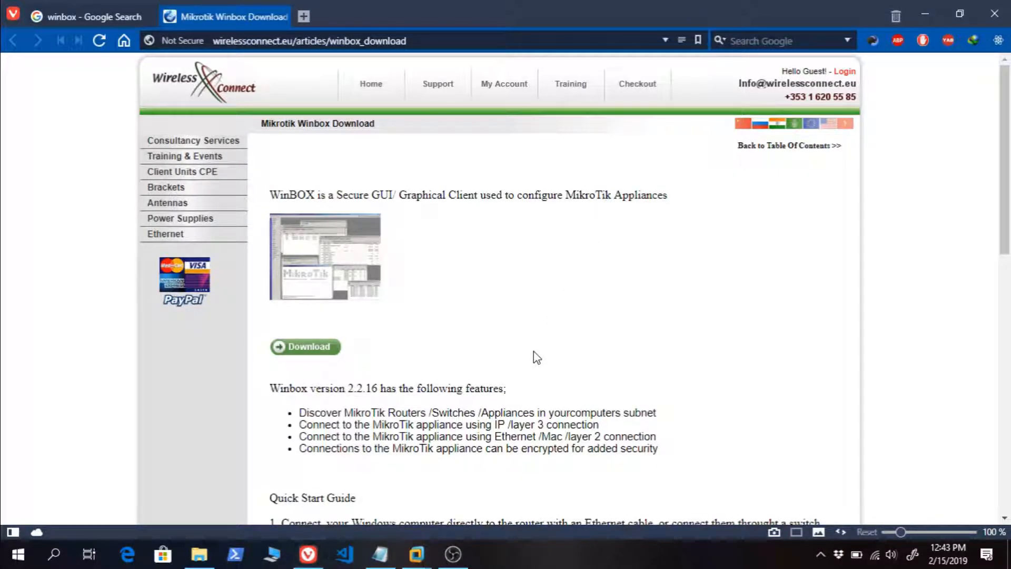
- Find and launch winbox.exe from the Windows search, and minimize its window
key(super)
text(winb)
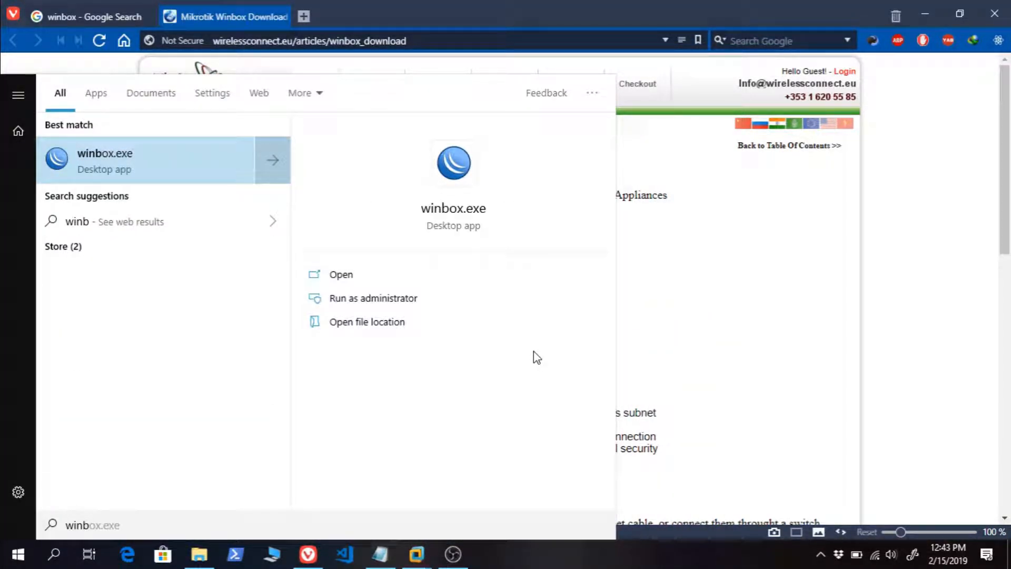
key(Return)
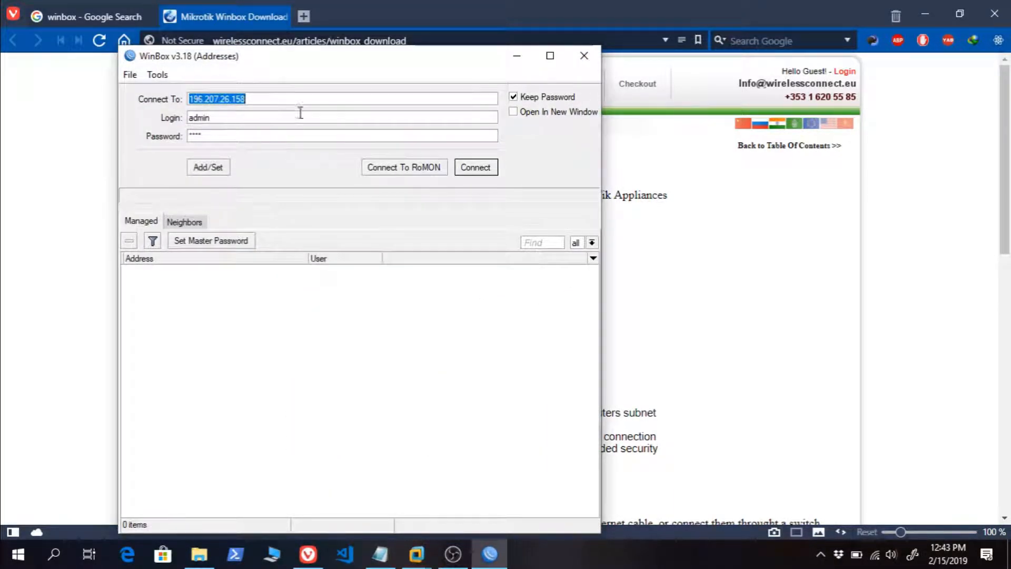
click(517, 56)
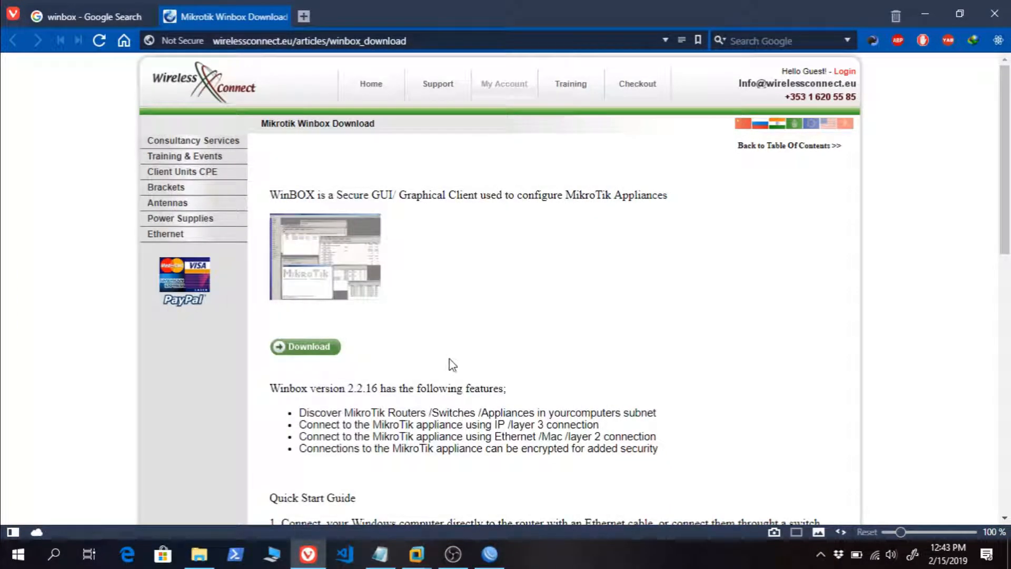
click(416, 554)
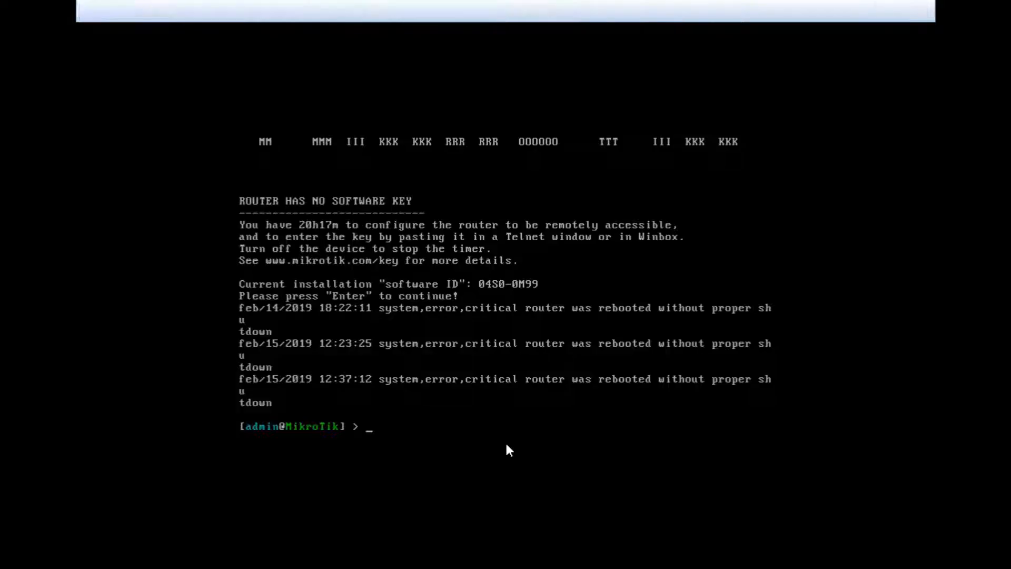
click(452, 395)
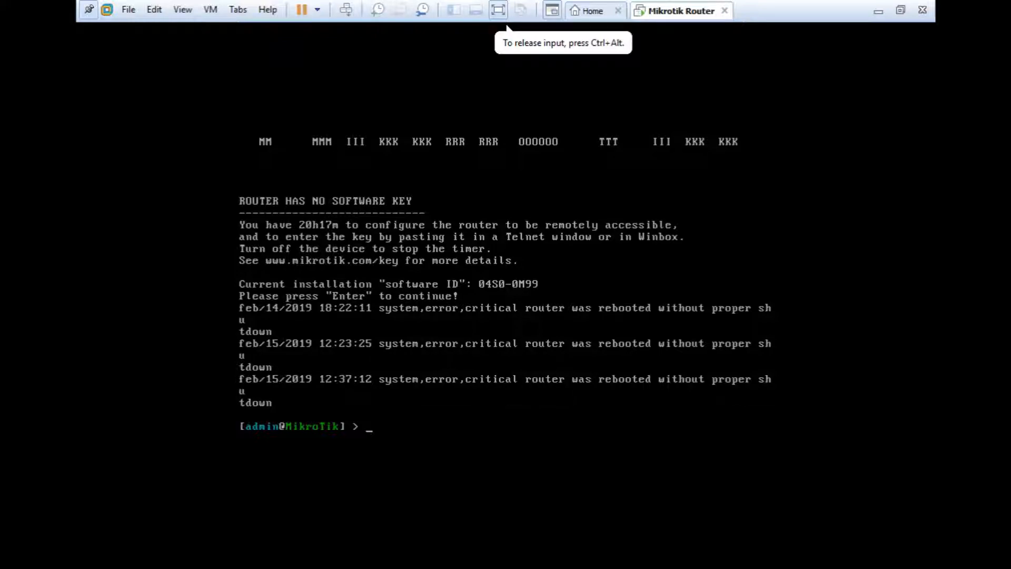
key(ctrl+alt)
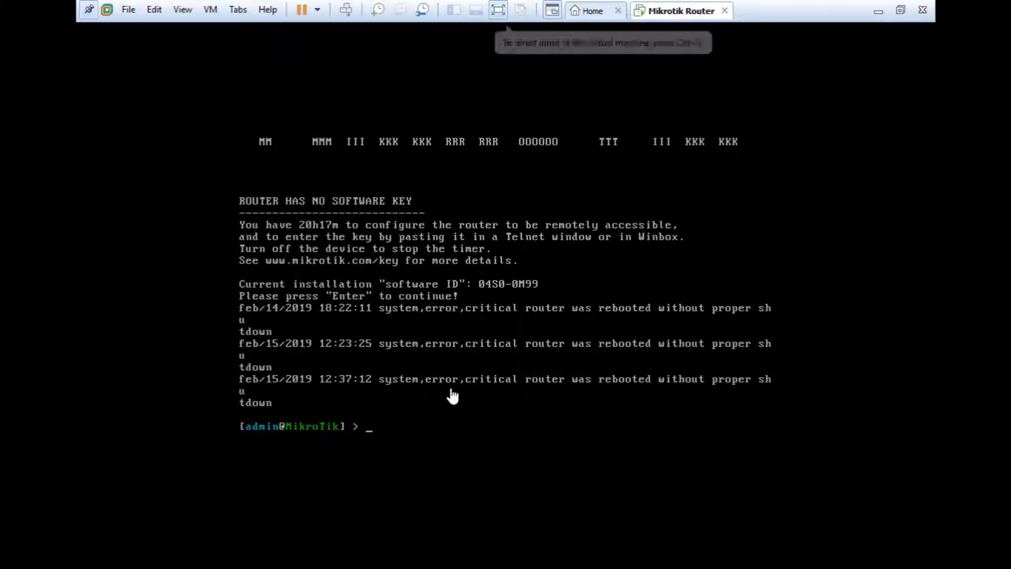
click(878, 12)
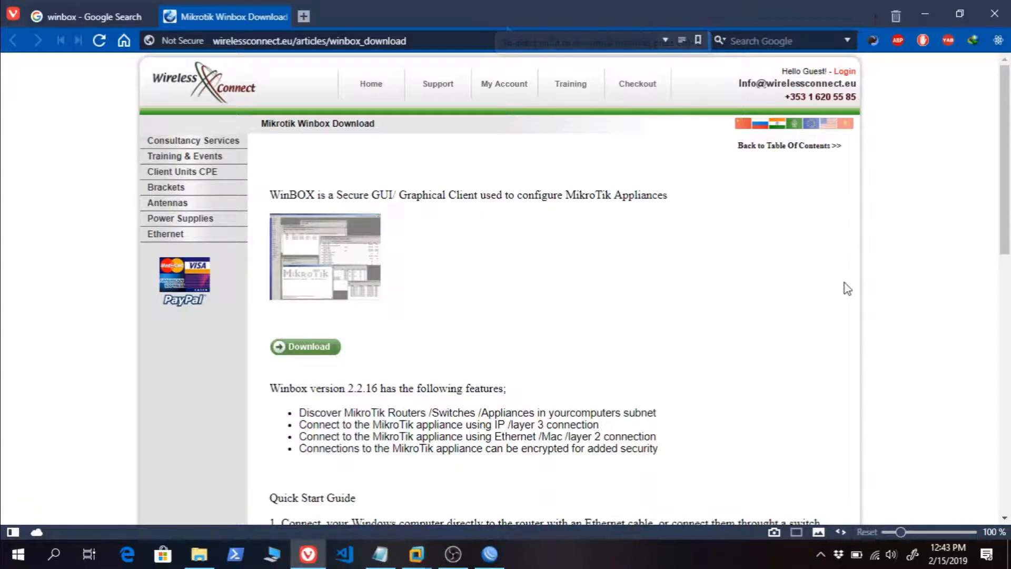
- Open the Windows network settings and bring up the list of network adapters
right_click(874, 555)
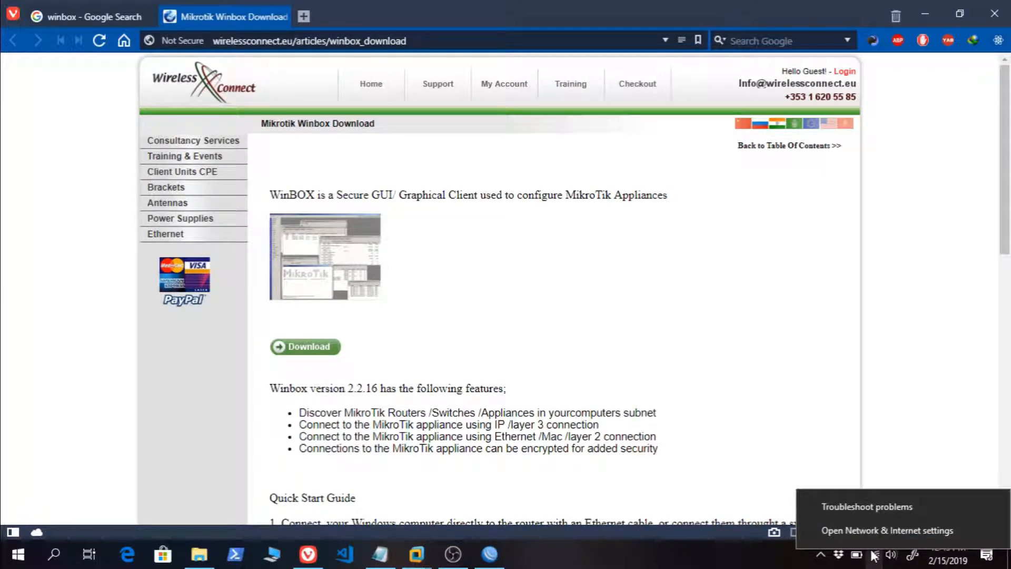
click(863, 529)
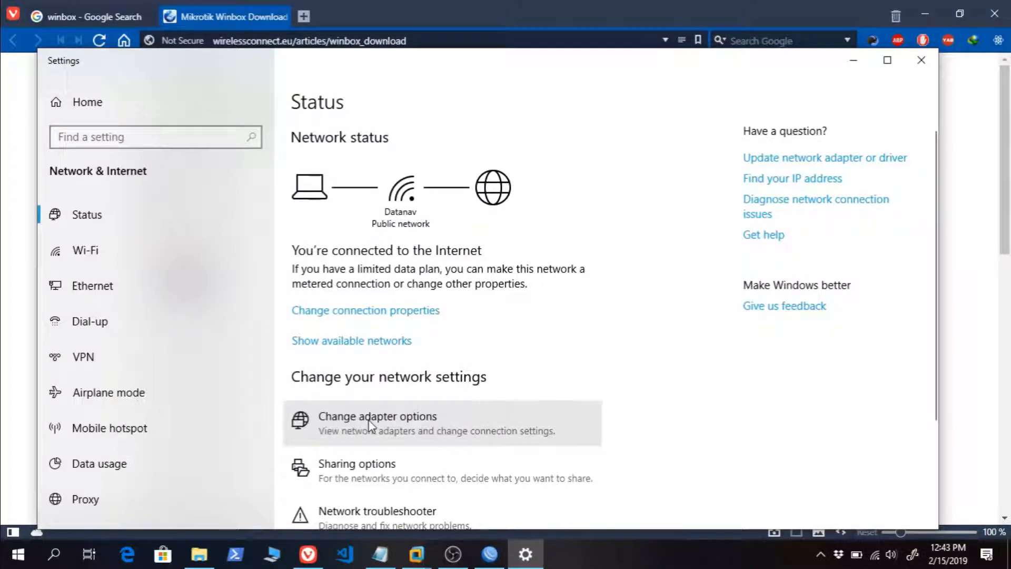
click(364, 418)
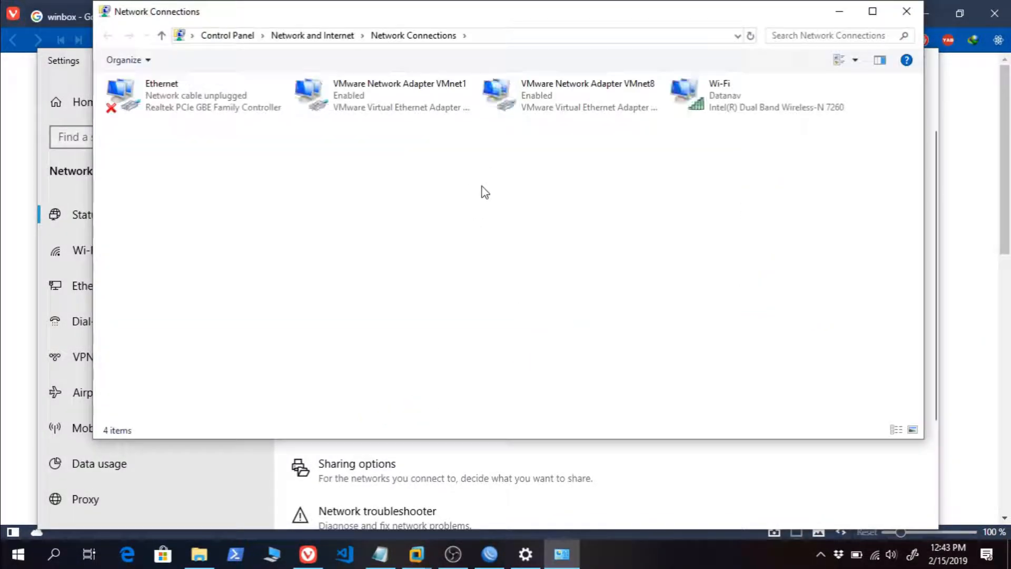
- Examine the VMnet1, Wi-Fi and Ethernet adapters in the network connections
click(386, 95)
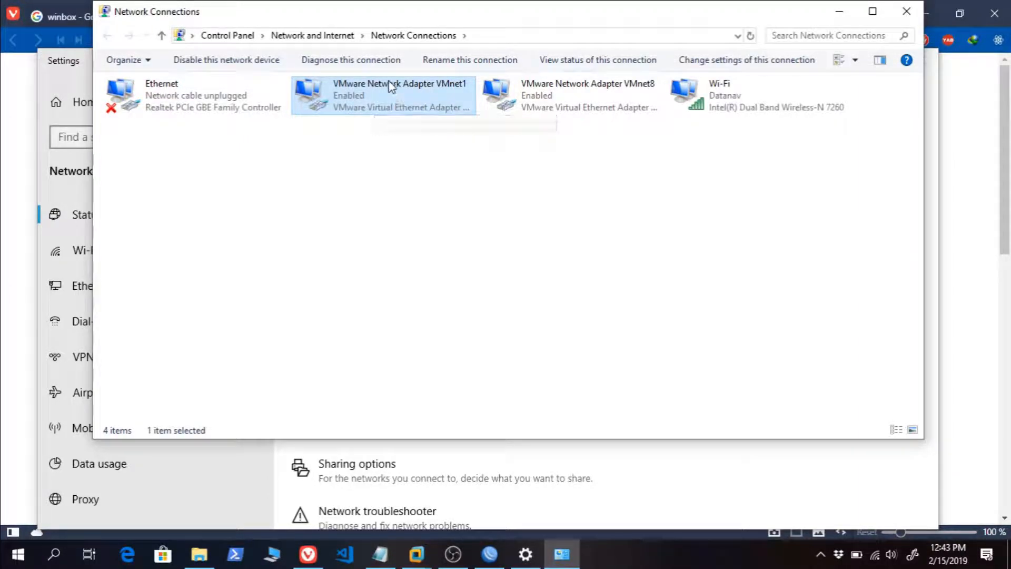
click(755, 102)
click(470, 113)
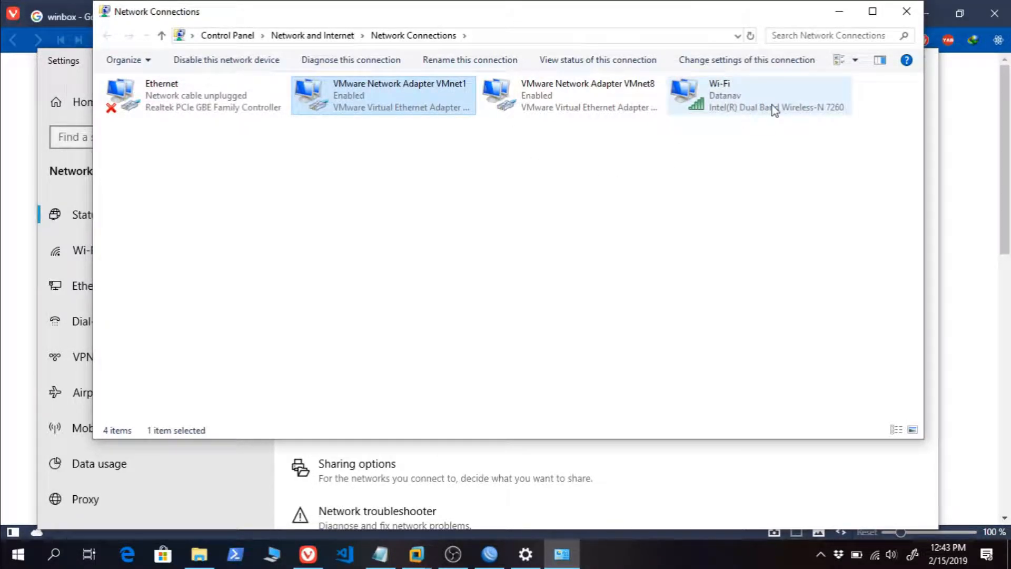
click(743, 103)
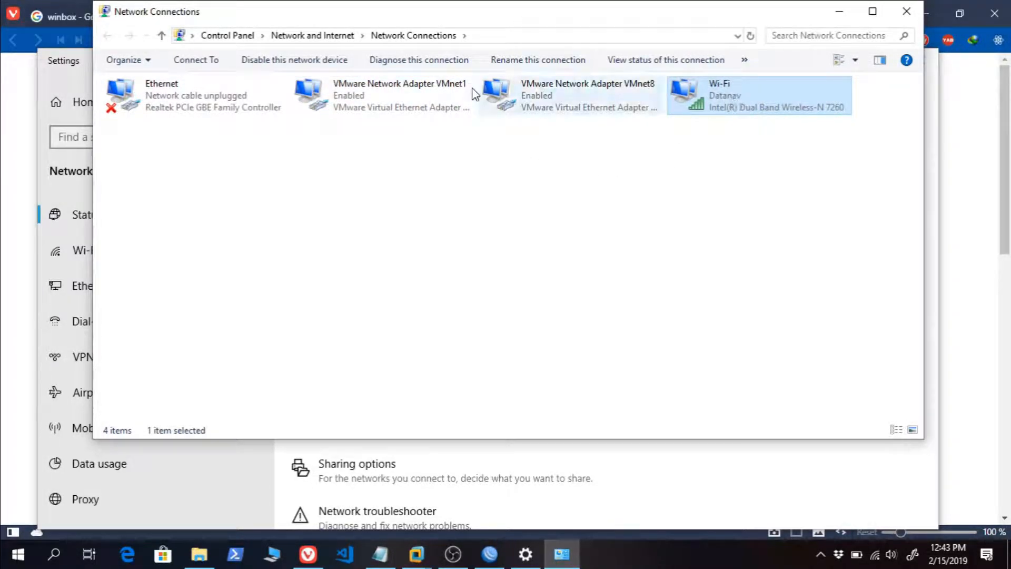
click(210, 98)
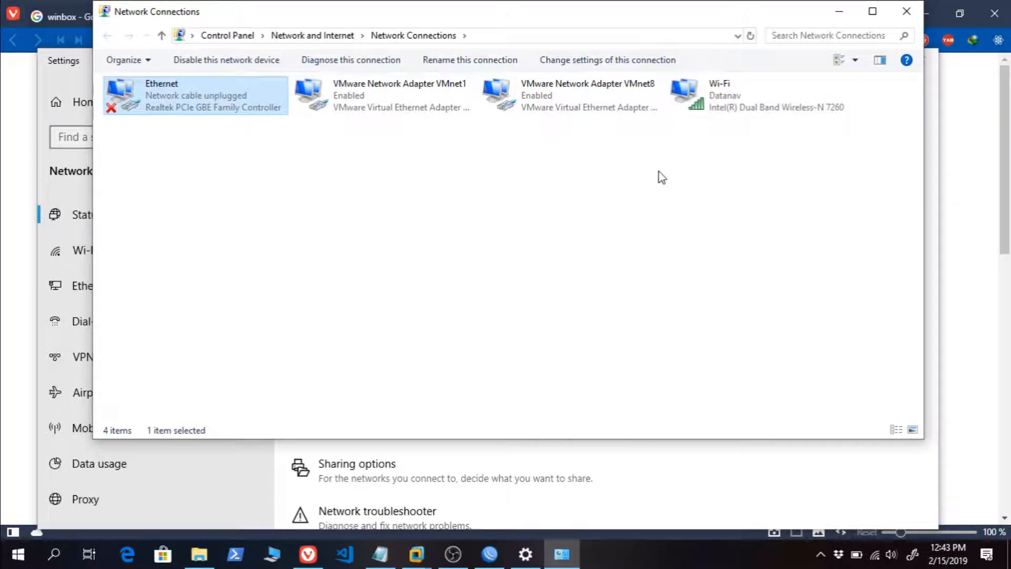
click(732, 102)
click(202, 106)
- Share the Wi-Fi adapter's internet connection with VMware Network Adapter VMnet1 as the home networking connection
click(723, 100)
right_click(724, 99)
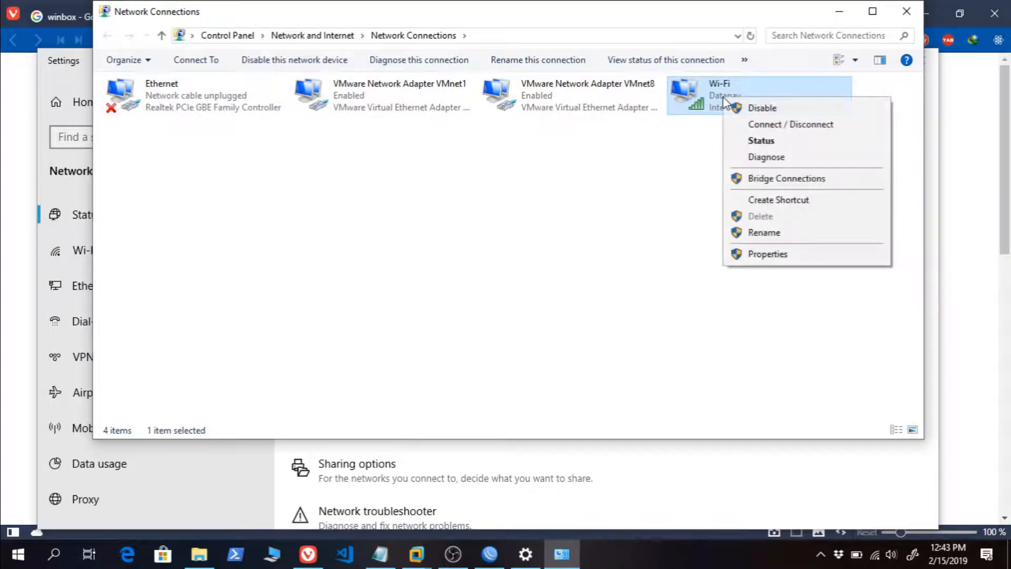
click(770, 258)
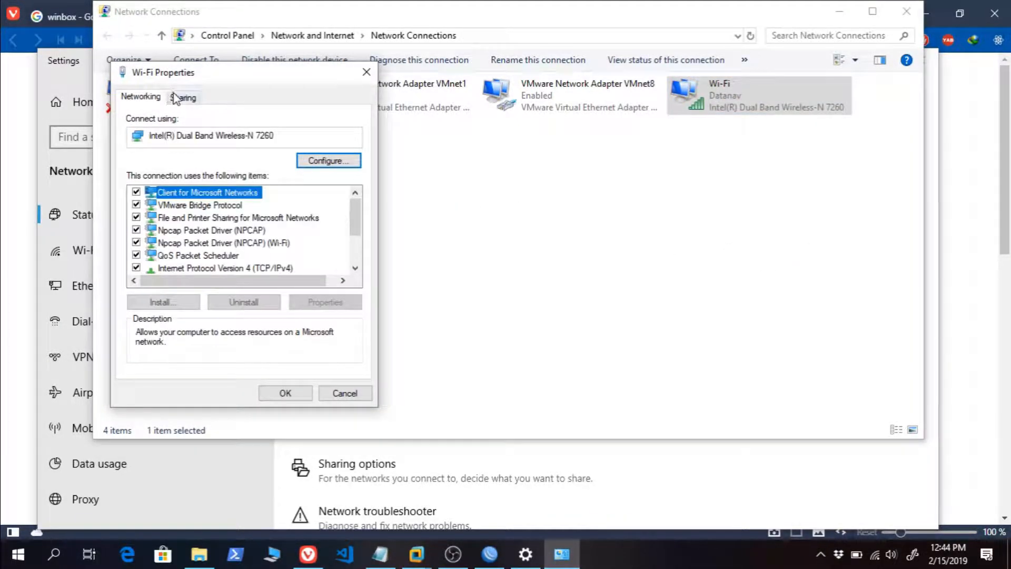
click(182, 97)
click(138, 141)
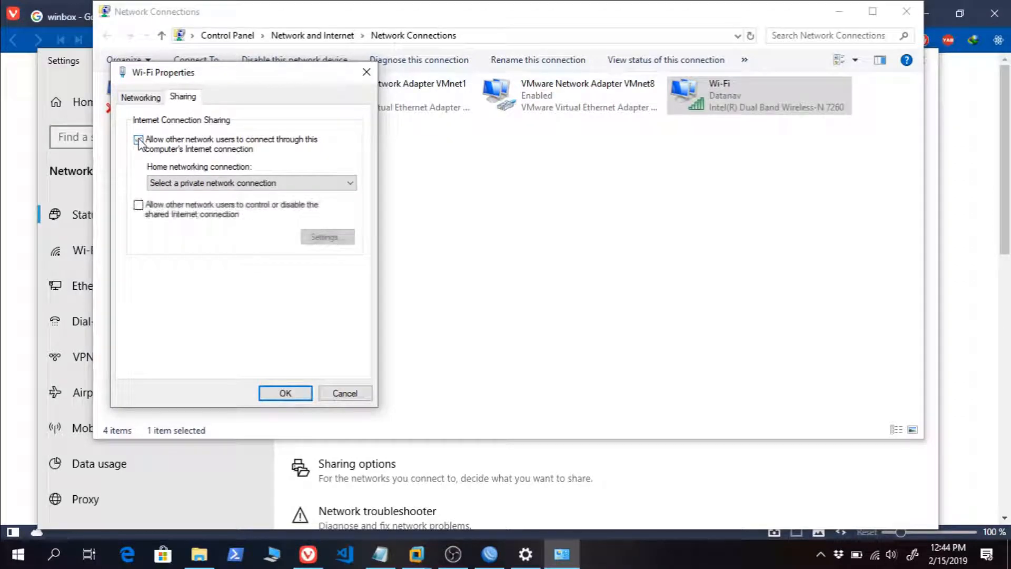
click(321, 183)
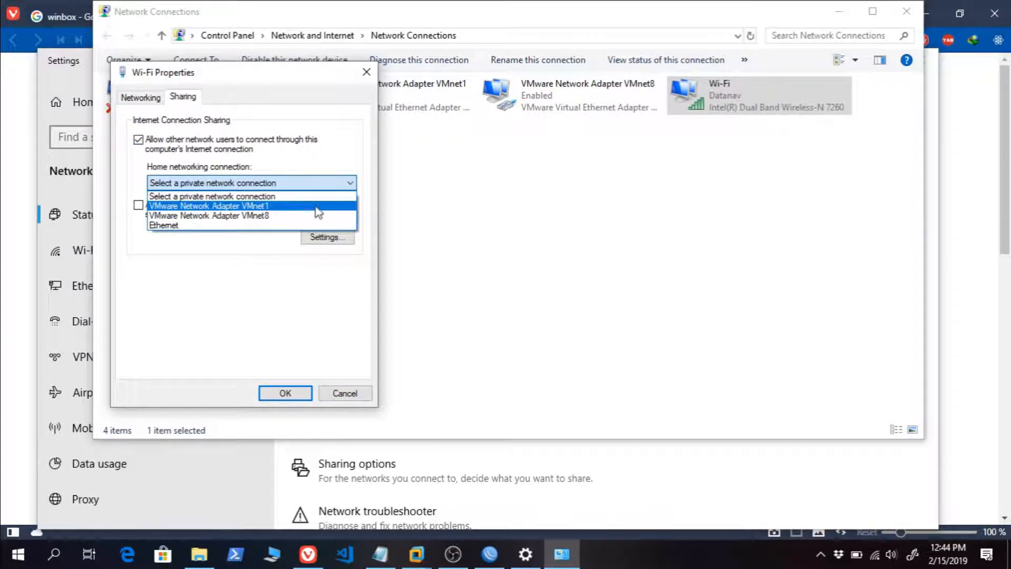
click(311, 206)
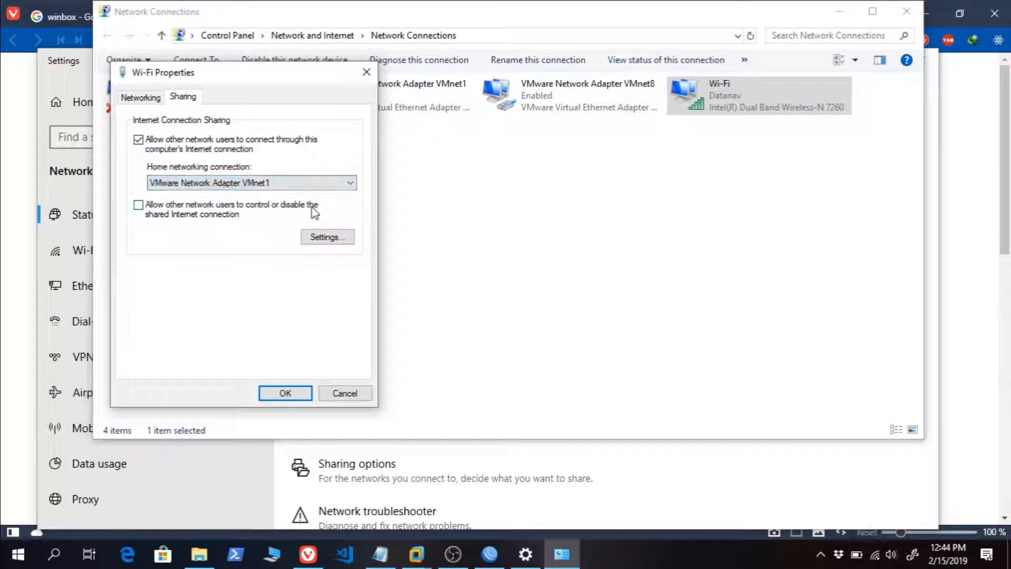
click(284, 392)
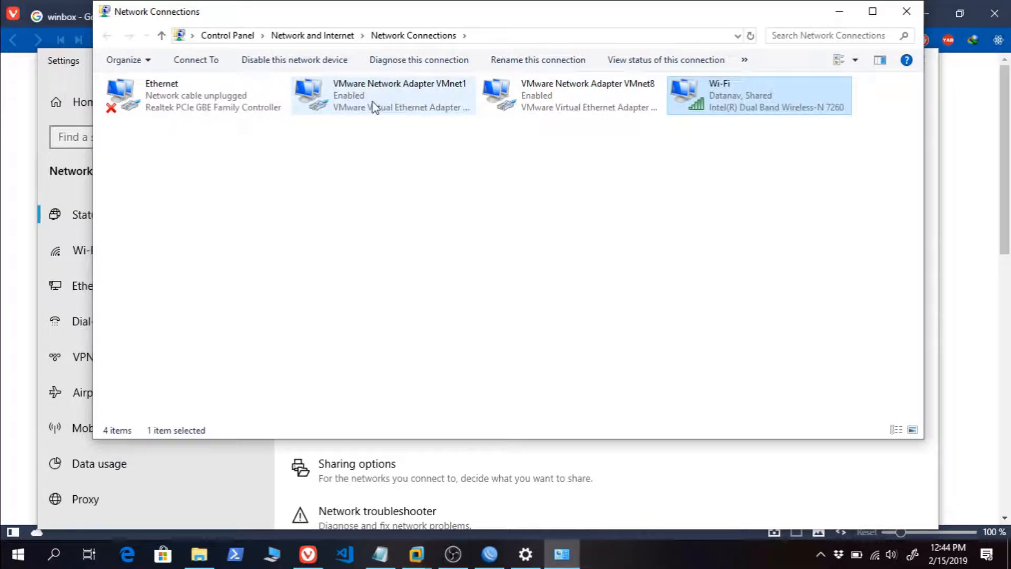
- Check the IPv4 address settings of VMware Network Adapter VMnet1 and close its properties
click(374, 107)
right_click(388, 107)
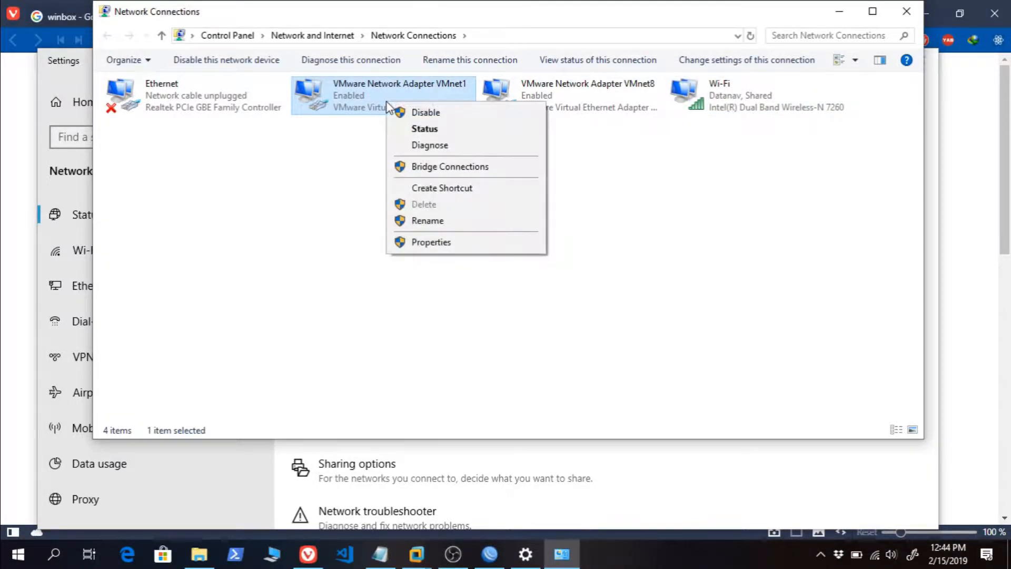
click(406, 242)
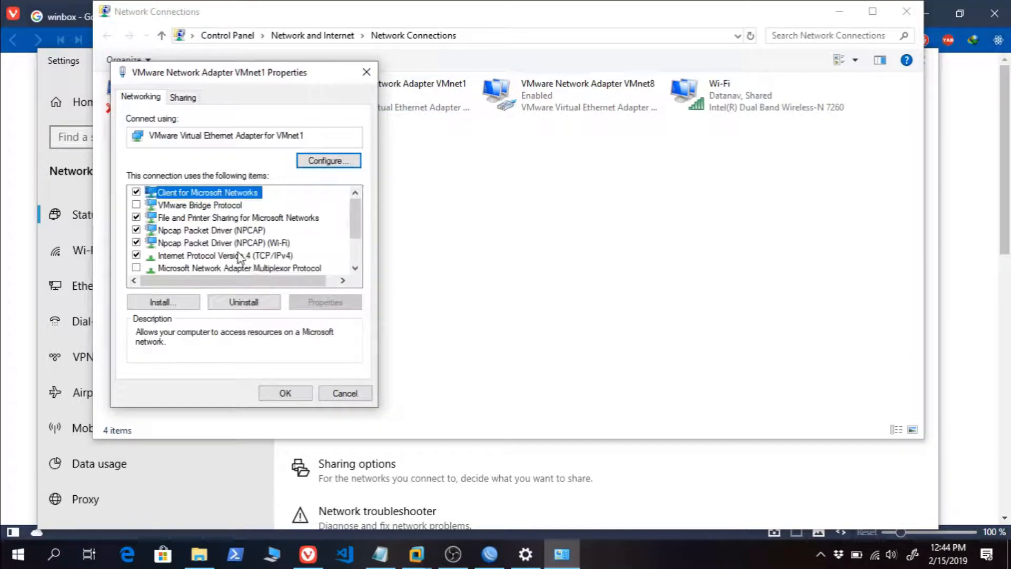
double_click(240, 256)
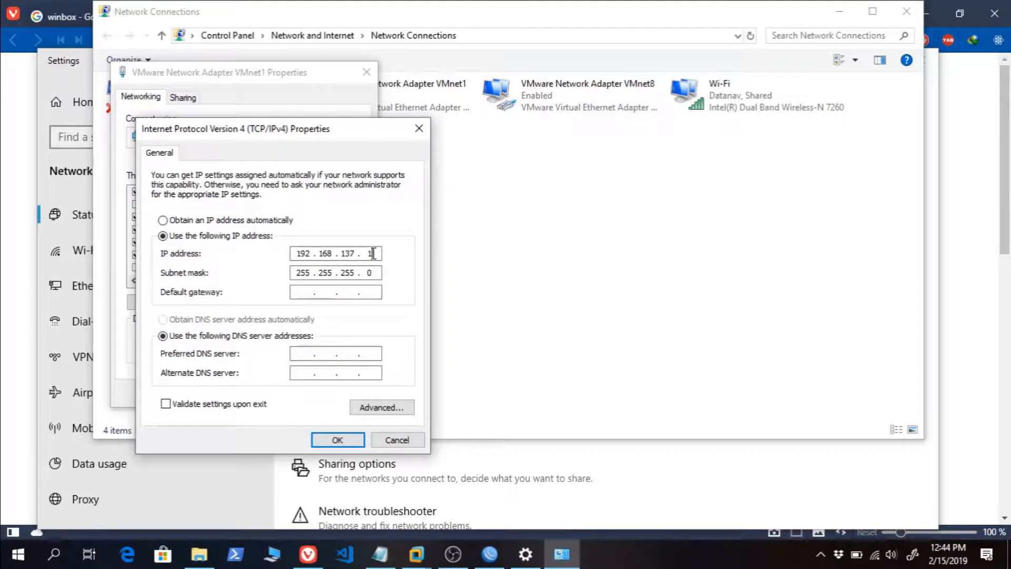
click(337, 440)
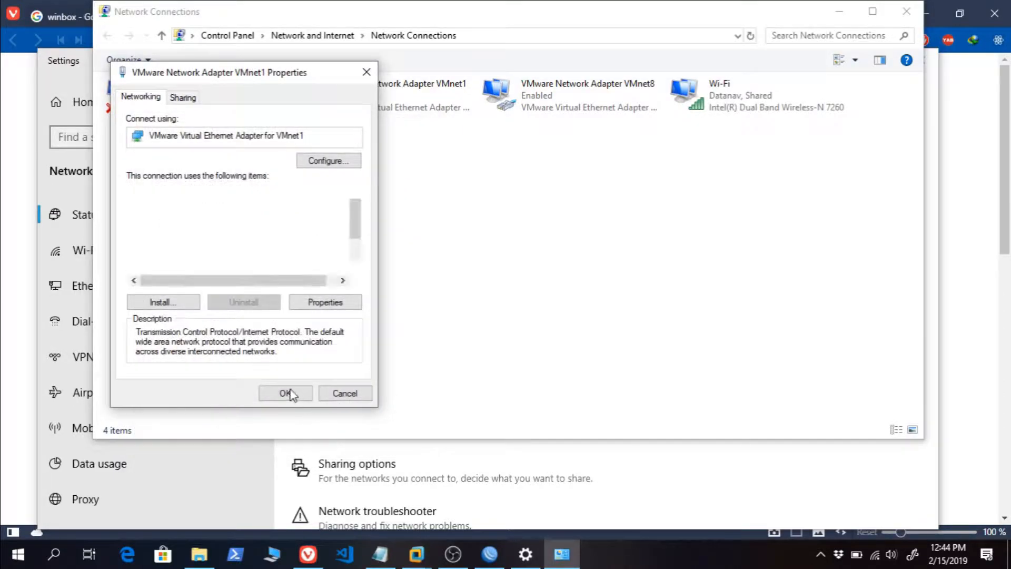
click(285, 389)
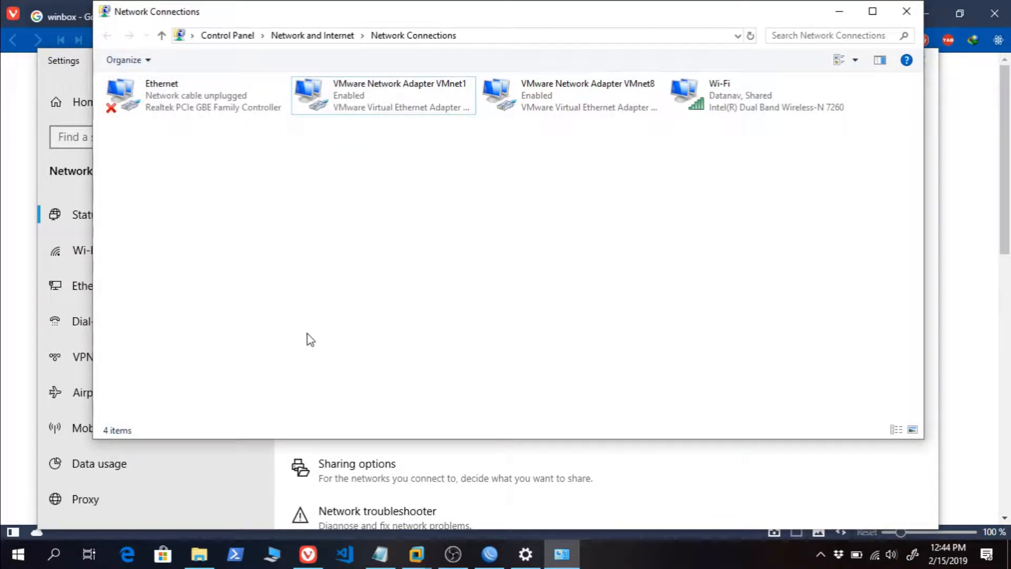
- Close the network connections list and switch to the Mikrotik Router virtual machine's console in VMware Workstation
click(905, 14)
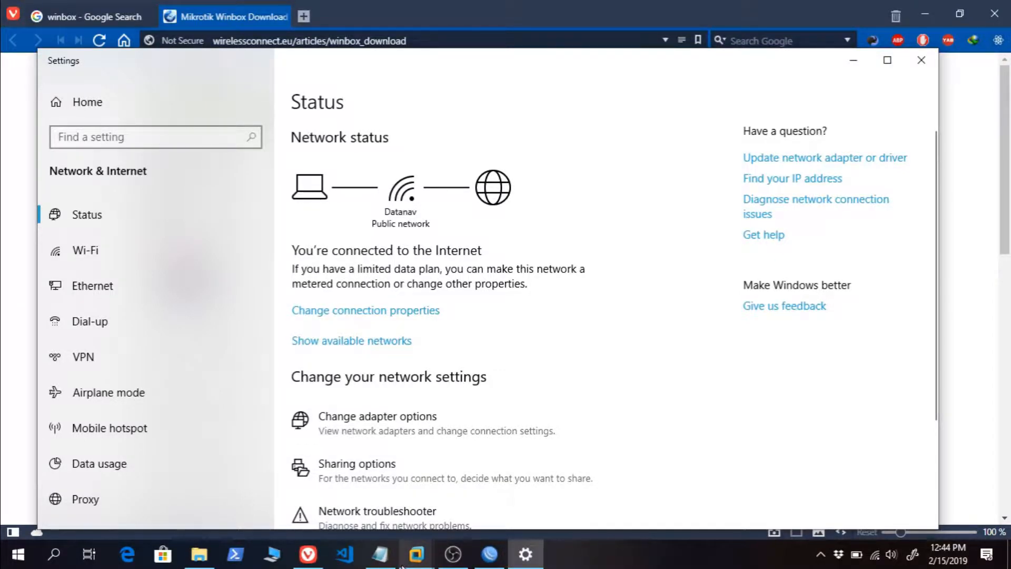
mouse_move(453, 555)
click(491, 469)
click(491, 469)
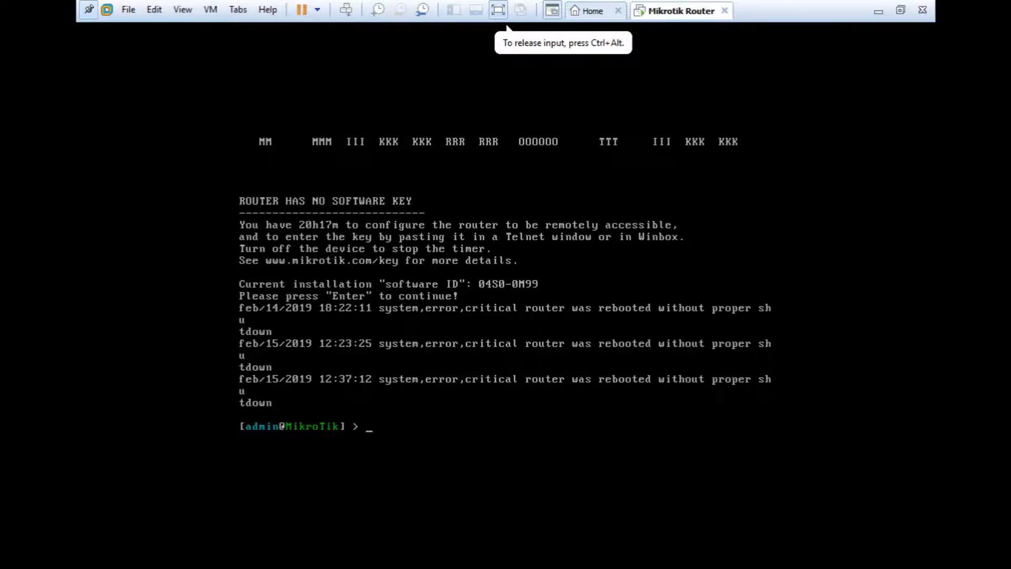
- Add the IP address 192.168.137.8/24 to interface ether1 with the router's ip address add command
text(ip add)
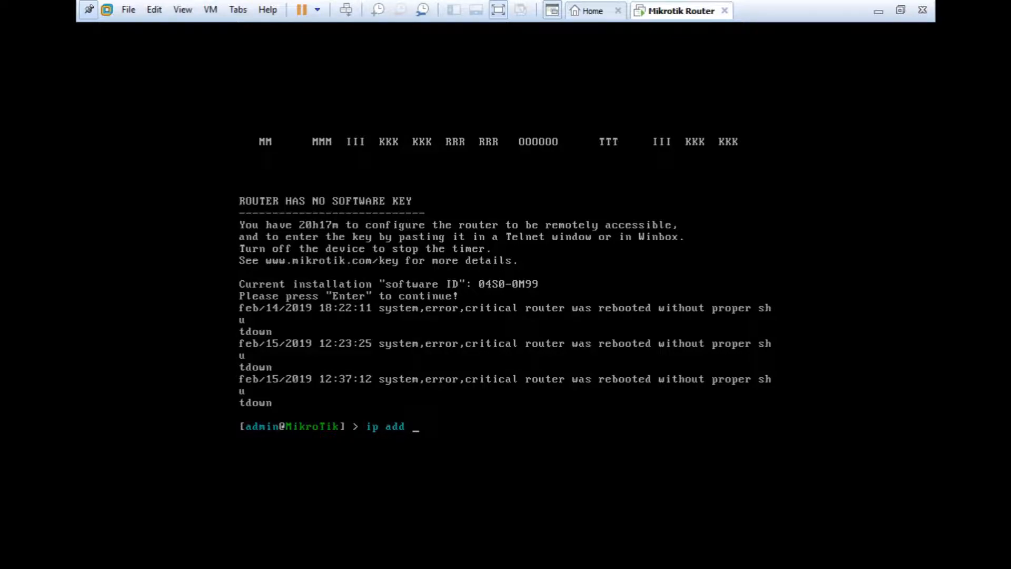
text( addrs)
key(BackSpace)
key(BackSpace)
key(BackSpace)
key(BackSpace)
key(BackSpace)
key(BackSpace)
text(address add address=)
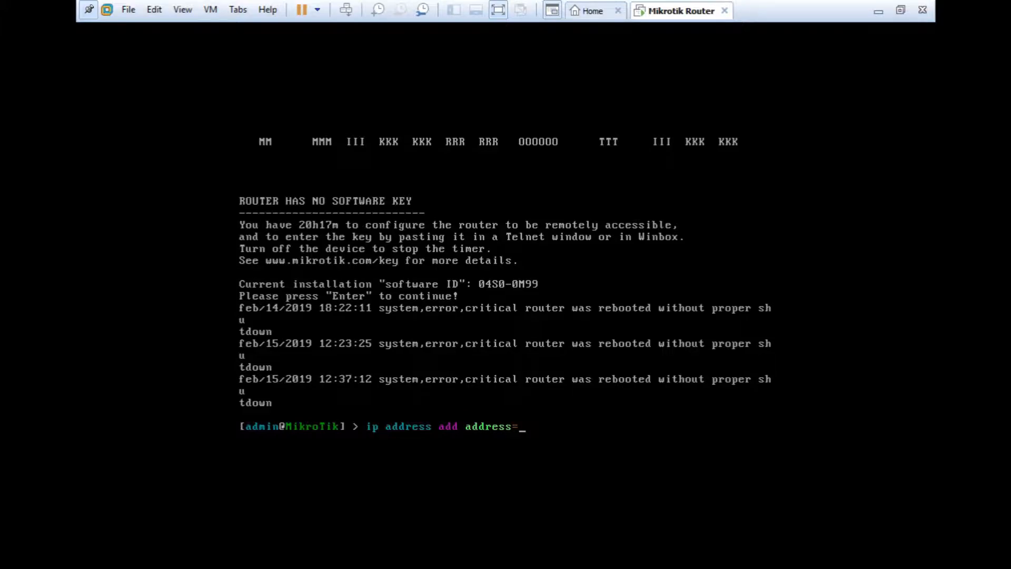
text(192.168)
text(.137.8/24)
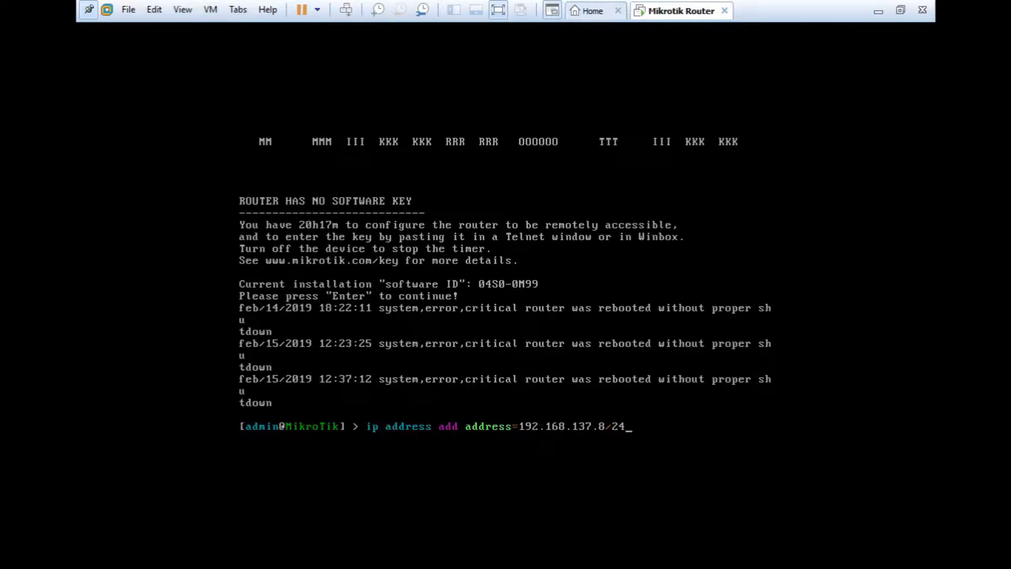
text( inte)
key(Tab)
text(eth)
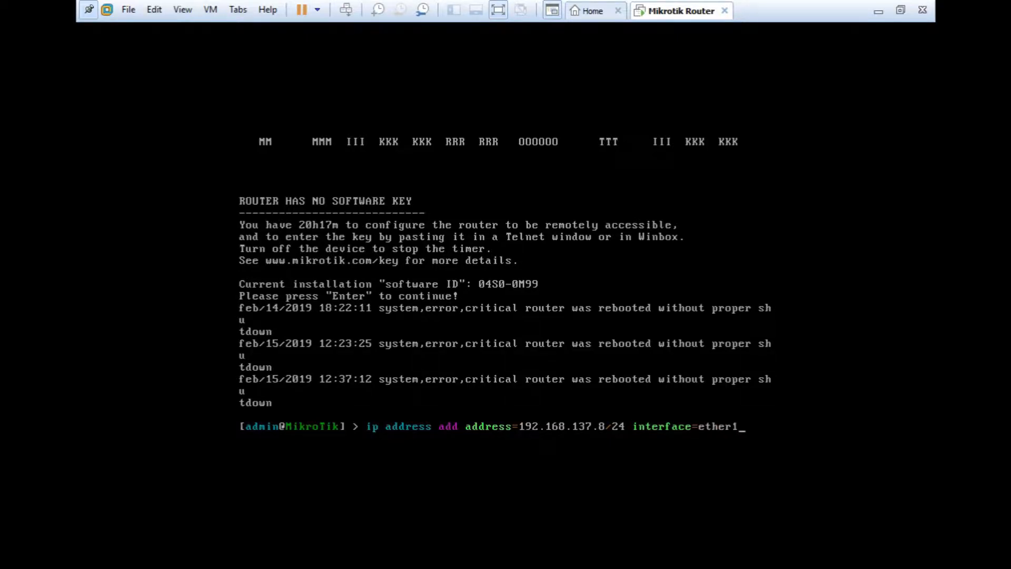
text(er1)
key(Return)
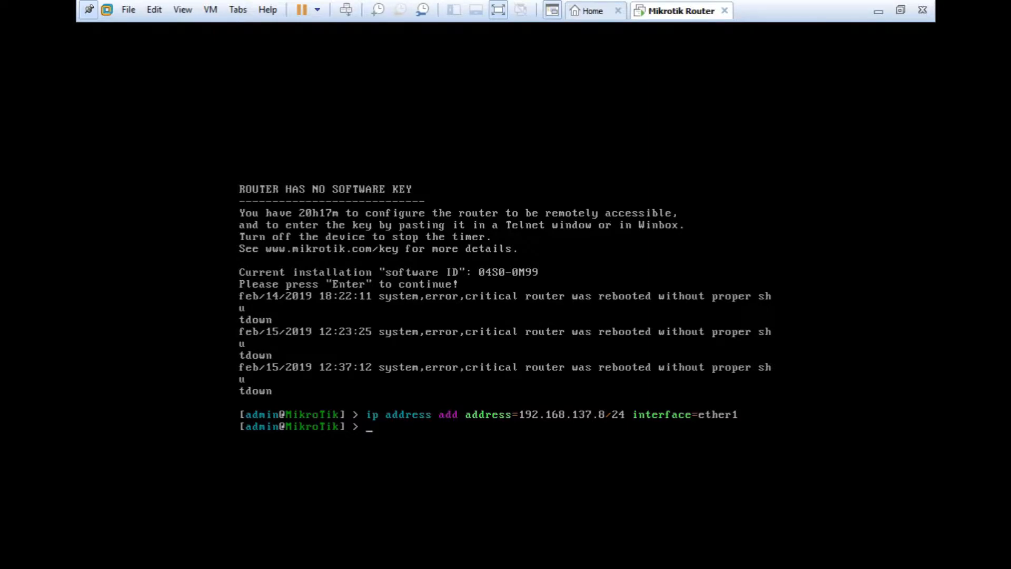
- Leave the virtual machine console, switch to WinBox and set the connection address to 192.168.137.8
key(ctrl+alt)
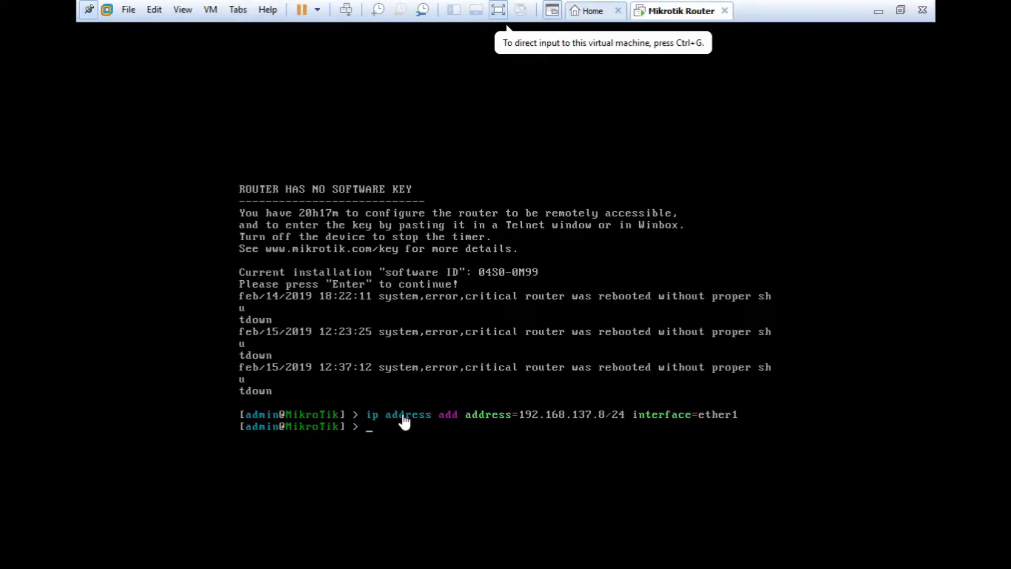
click(875, 13)
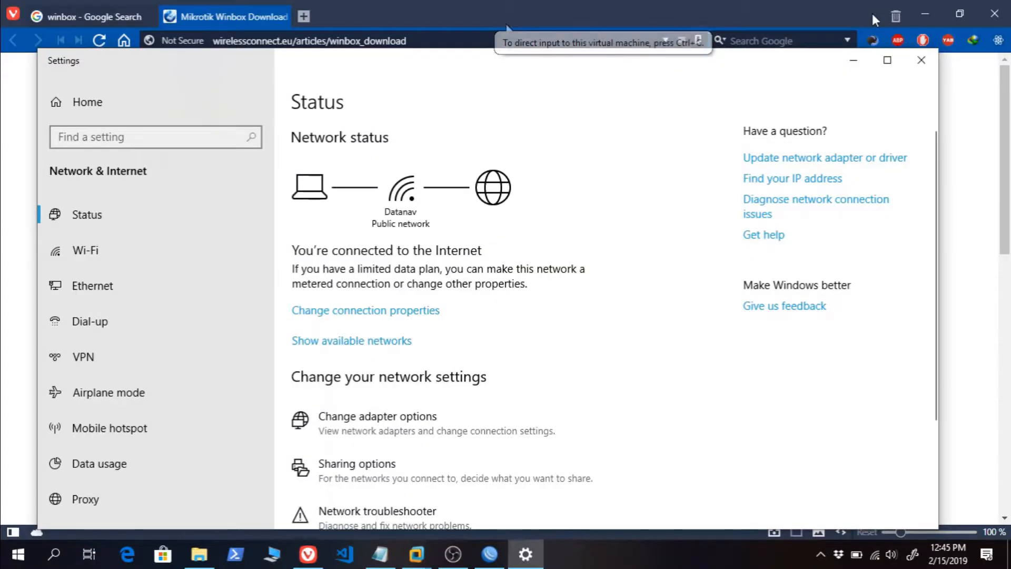
click(499, 565)
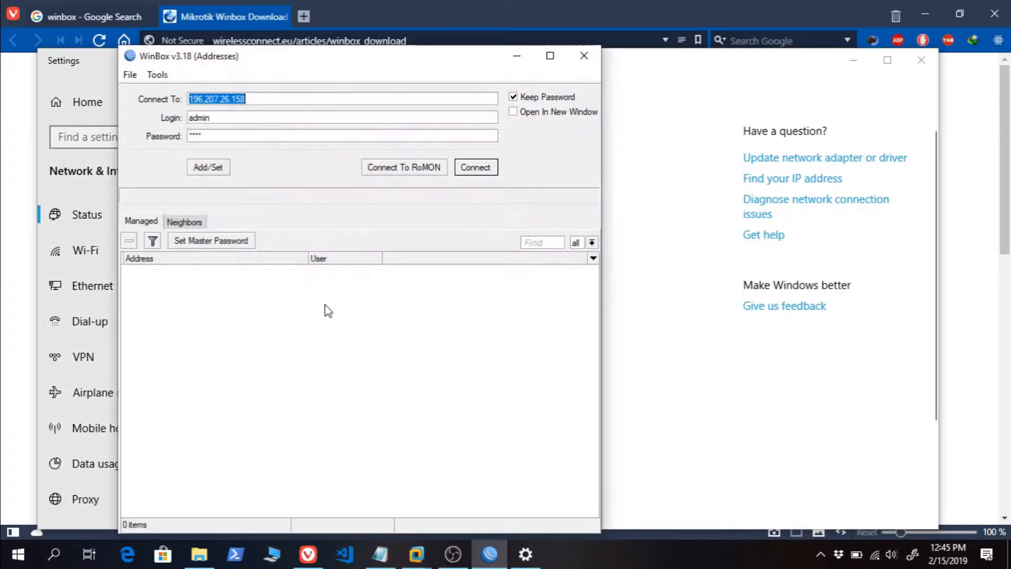
click(255, 97)
double_click(226, 95)
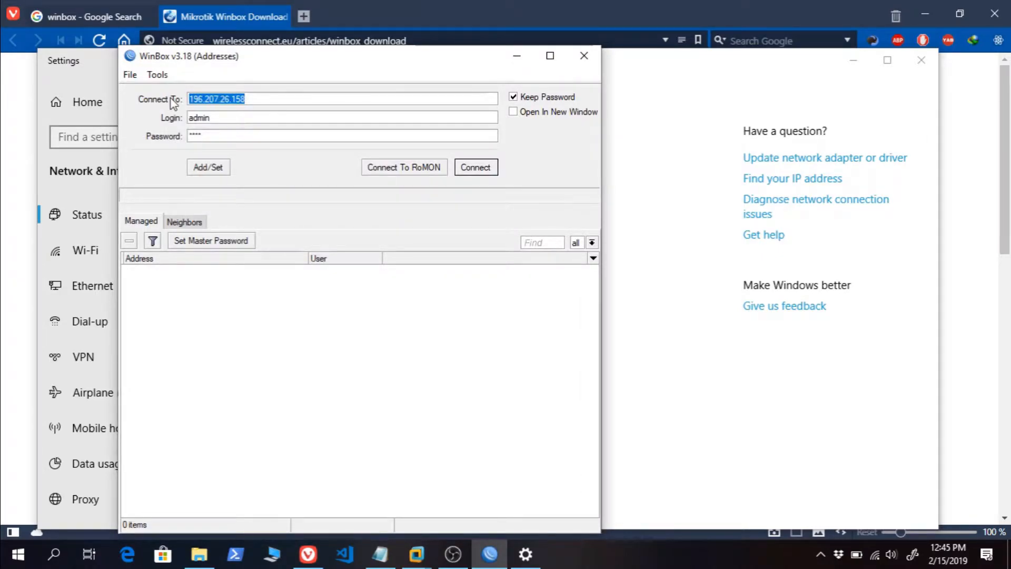
text(192.168.1)
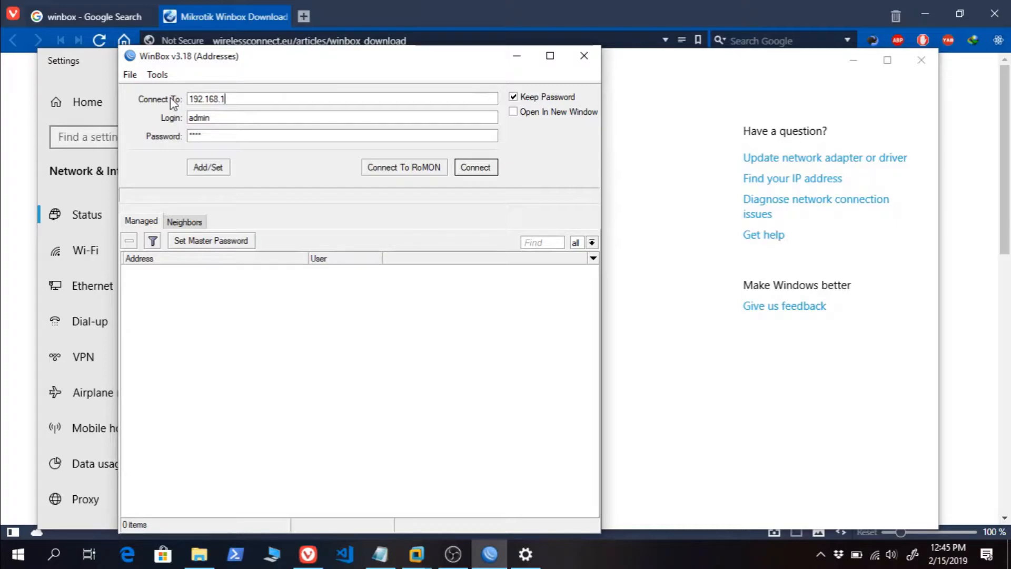
text(8)
- Connect to the router as admin with a blank password and dismiss the RouterOS welcome notice
double_click(207, 136)
key(BackSpace)
click(221, 118)
click(475, 168)
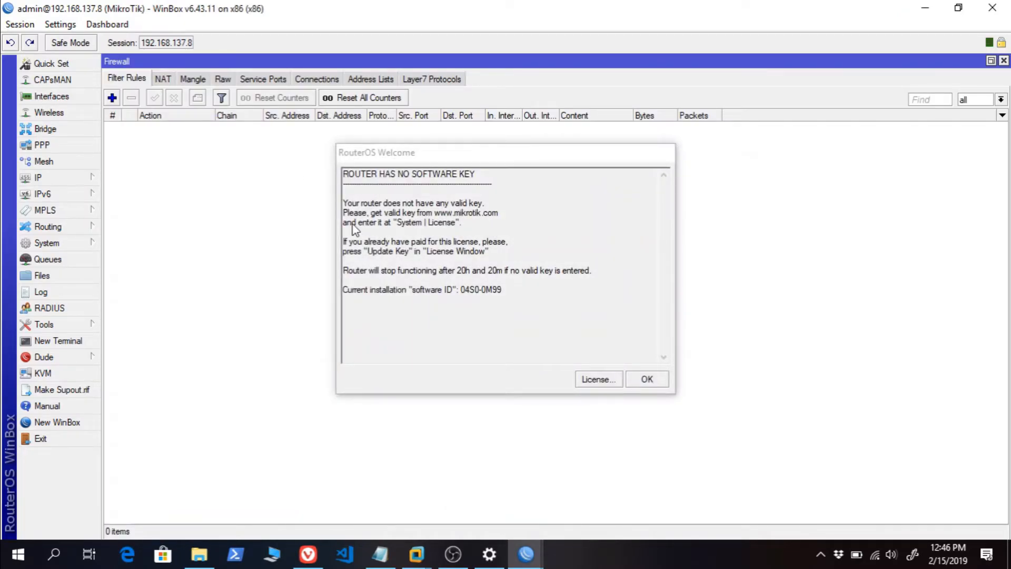
click(398, 207)
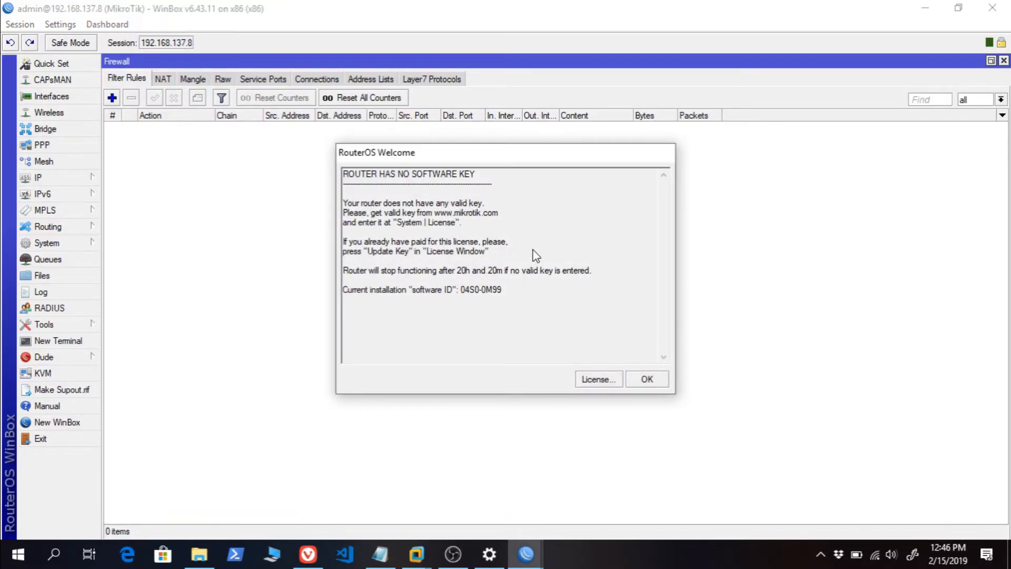
click(646, 378)
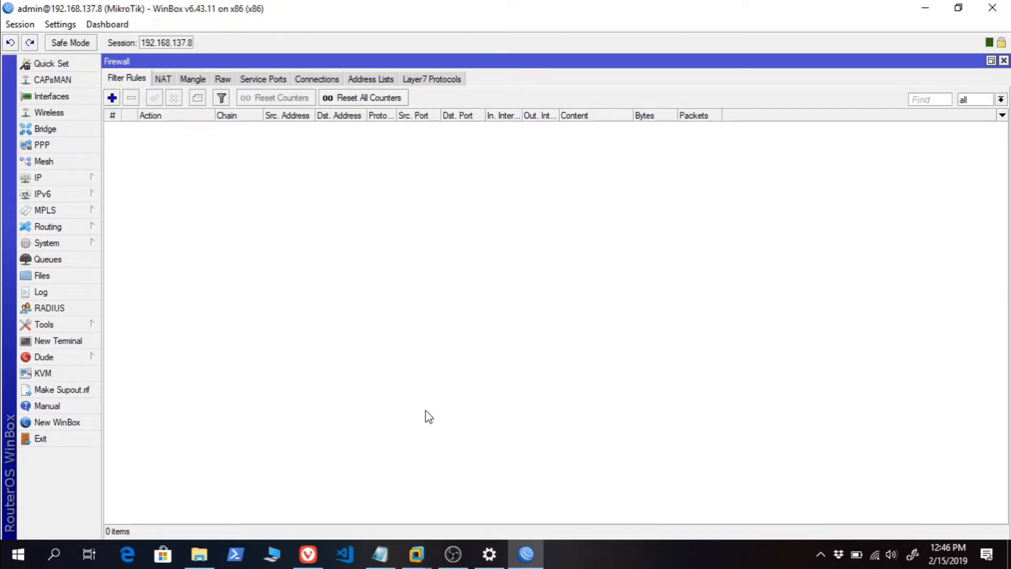
- Review the IP address command in the Mikrotik Router virtual machine's console and return to the WinBox session
mouse_move(420, 550)
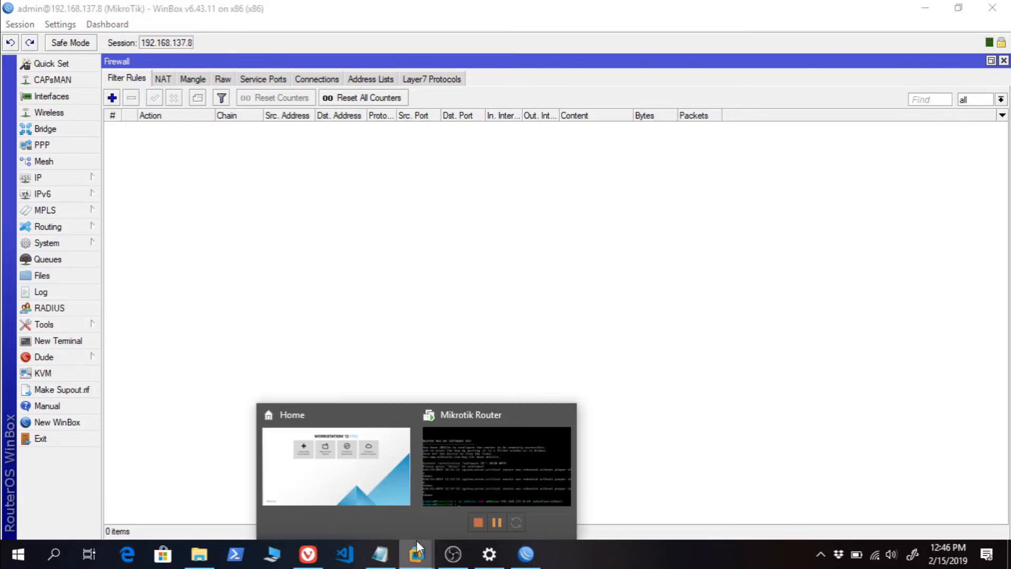
click(496, 453)
click(380, 429)
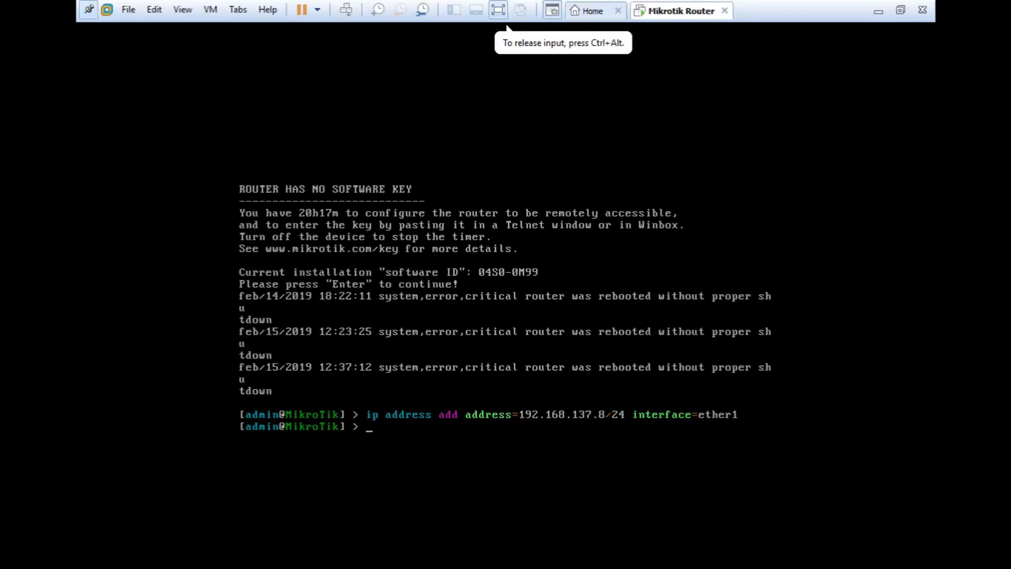
key(ctrl+alt)
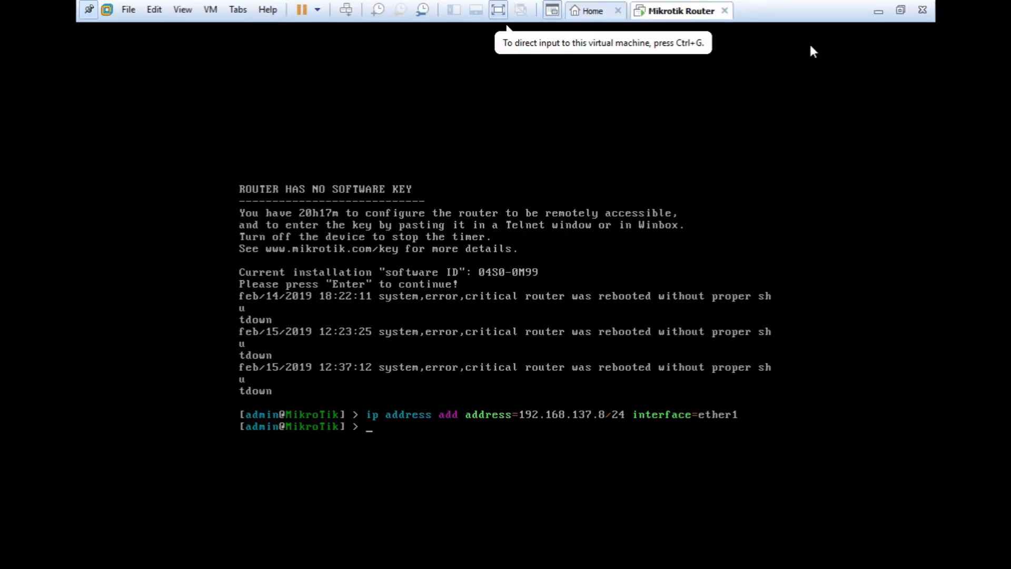
click(875, 12)
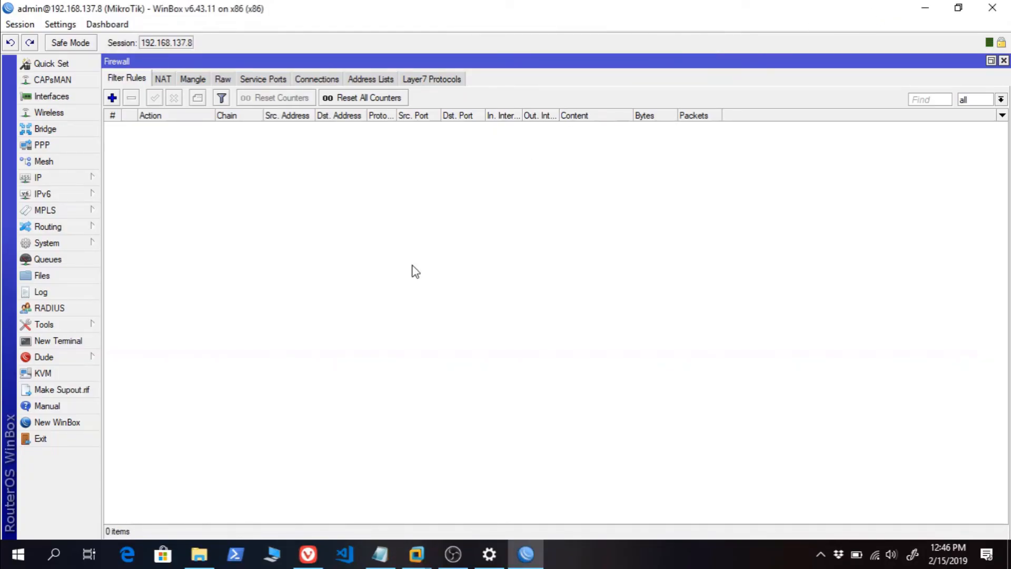